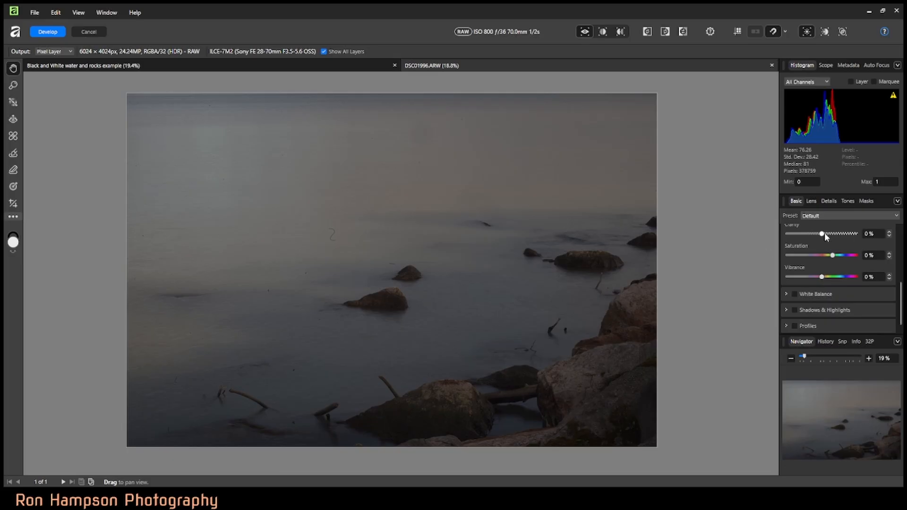
Step: Set the RAW photo's exposure to 1.759, brightness to 10% and blackpoint to 5%
{"action": "scroll", "coordinate": [824, 232], "scroll_direction": "up", "scroll_amount": 5}
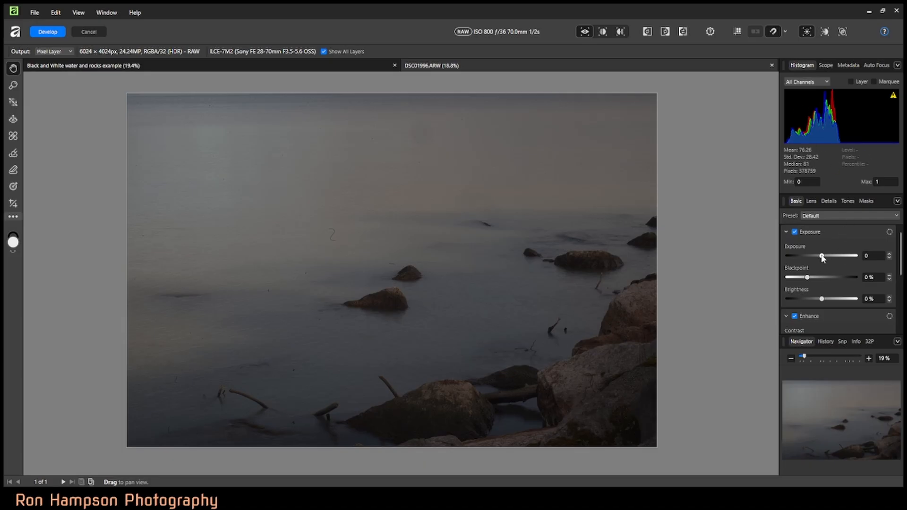
{"action": "left_click_drag", "start_coordinate": [822, 257], "coordinate": [833, 255]}
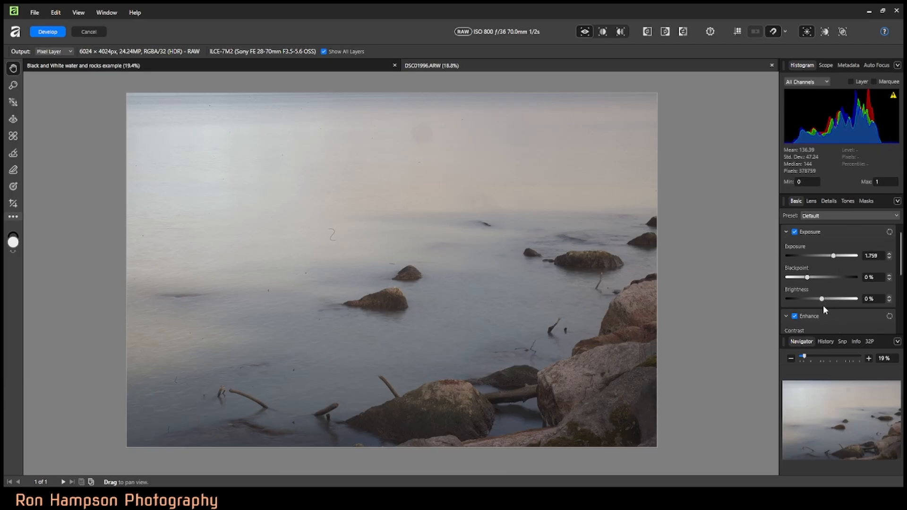
{"action": "left_click_drag", "start_coordinate": [823, 299], "coordinate": [836, 302]}
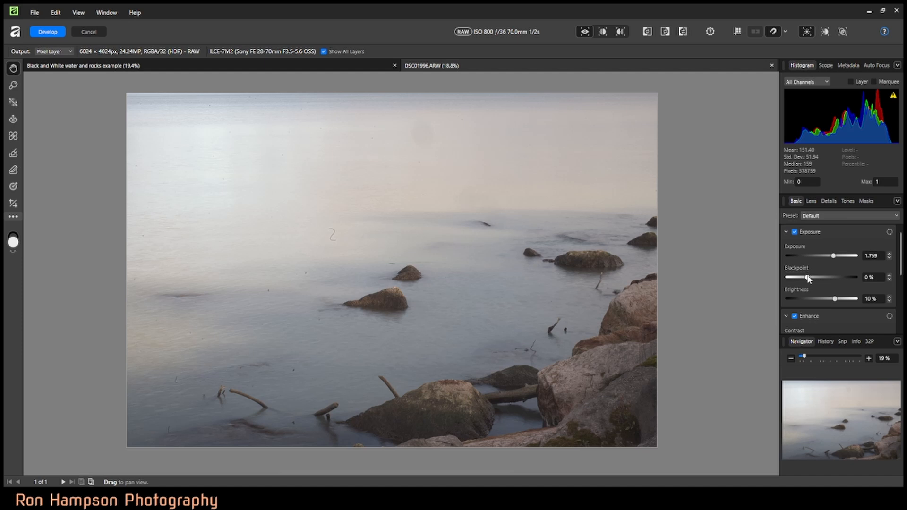
{"action": "left_click_drag", "start_coordinate": [809, 279], "coordinate": [817, 278]}
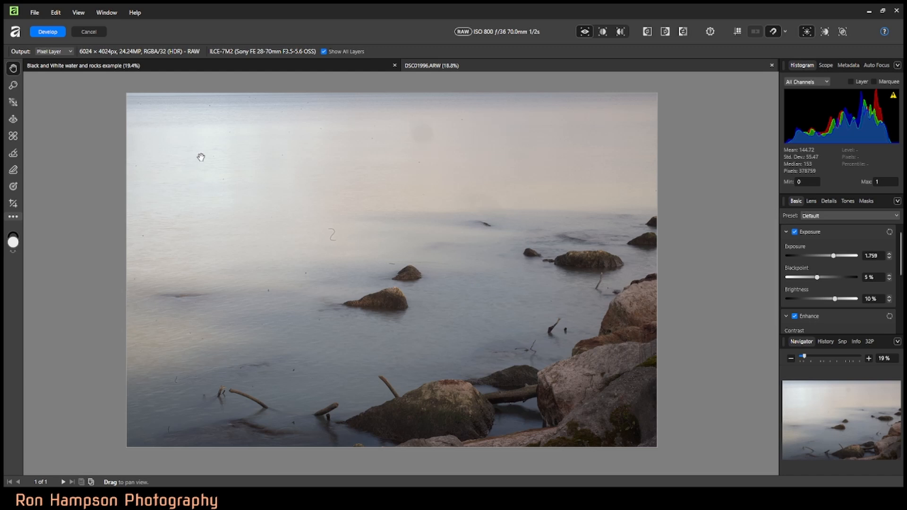
Step: Remove the small dust spots scattered across the water and sky with the Blemish Removal tool, sizing the brush to cover each spot
{"action": "left_click", "coordinate": [14, 136]}
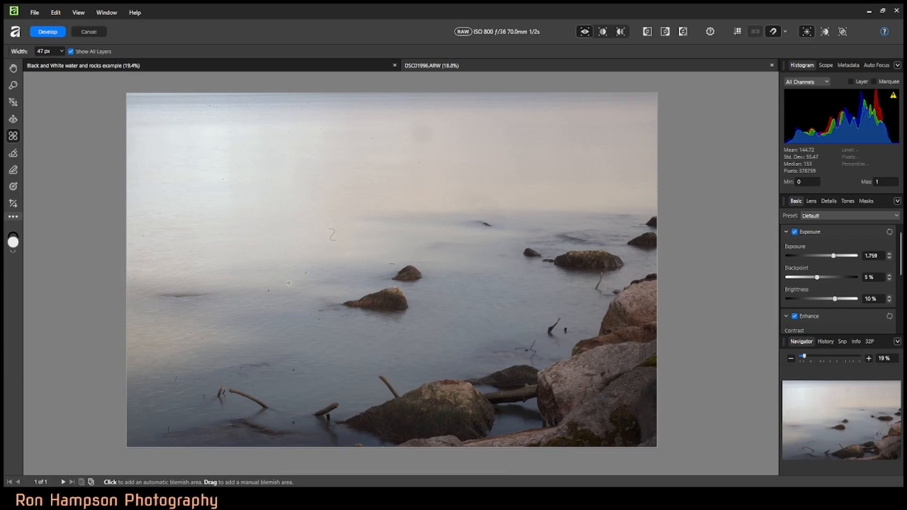
{"action": "key", "text": "bracketright"}
{"action": "key", "text": "bracketright"}
{"action": "key", "text": "bracketright"}
{"action": "key", "text": "bracketright"}
{"action": "key", "text": "bracketright"}
{"action": "key", "text": "bracketright"}
{"action": "key", "text": "bracketright"}
{"action": "key", "text": "bracketright"}
{"action": "key", "text": "bracketright"}
{"action": "key", "text": "bracketright"}
{"action": "key", "text": "bracketright"}
{"action": "key", "text": "bracketright"}
{"action": "key", "text": "bracketright"}
{"action": "key", "text": "bracketright"}
{"action": "key", "text": "bracketright"}
{"action": "key", "text": "bracketright"}
{"action": "key", "text": "bracketleft"}
{"action": "key", "text": "bracketleft"}
{"action": "key", "text": "bracketleft"}
{"action": "key", "text": "bracketleft"}
{"action": "key", "text": "bracketleft"}
{"action": "key", "text": "bracketleft"}
{"action": "key", "text": "bracketleft"}
{"action": "key", "text": "bracketleft"}
{"action": "key", "text": "bracketleft"}
{"action": "left_click", "coordinate": [268, 290]}
{"action": "left_click_drag", "start_coordinate": [283, 281], "coordinate": [242, 279]}
{"action": "left_click", "coordinate": [305, 273]}
{"action": "mouse_move", "coordinate": [293, 370]}
{"action": "left_mouse_down"}
{"action": "mouse_move", "coordinate": [340, 383]}
{"action": "mouse_move", "coordinate": [317, 387]}
{"action": "mouse_move", "coordinate": [336, 372]}
{"action": "left_mouse_up"}
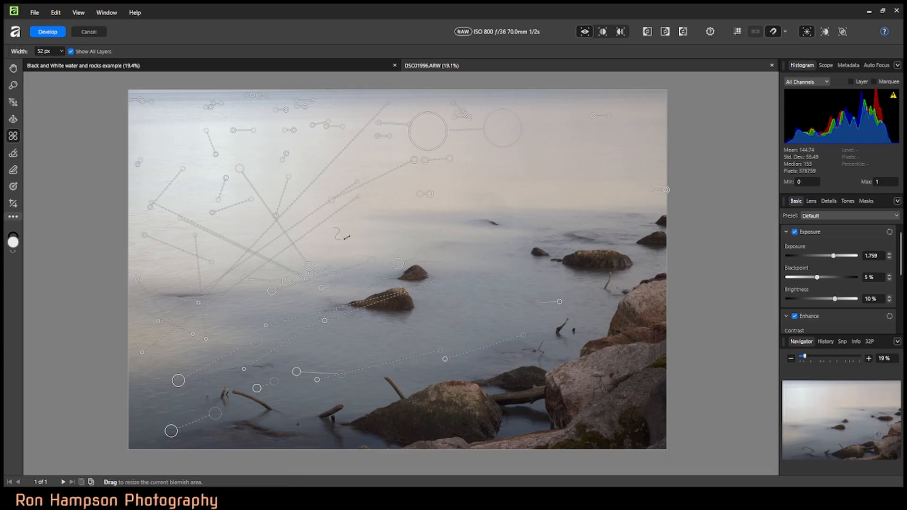
Step: Remove the squiggle-shaped mark in the middle of the water with a 244 px blemish brush and leave the tool
{"action": "key", "text": "bracketright"}
{"action": "key", "text": "bracketright"}
{"action": "key", "text": "bracketright"}
{"action": "key", "text": "bracketright"}
{"action": "key", "text": "bracketright"}
{"action": "key", "text": "bracketright"}
{"action": "key", "text": "bracketright"}
{"action": "key", "text": "bracketright"}
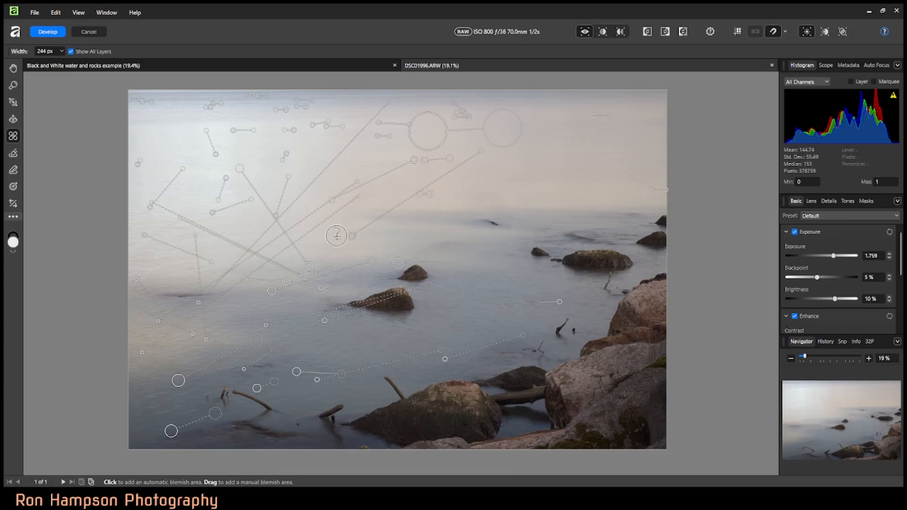
{"action": "left_click", "coordinate": [337, 234]}
{"action": "left_click", "coordinate": [13, 69]}
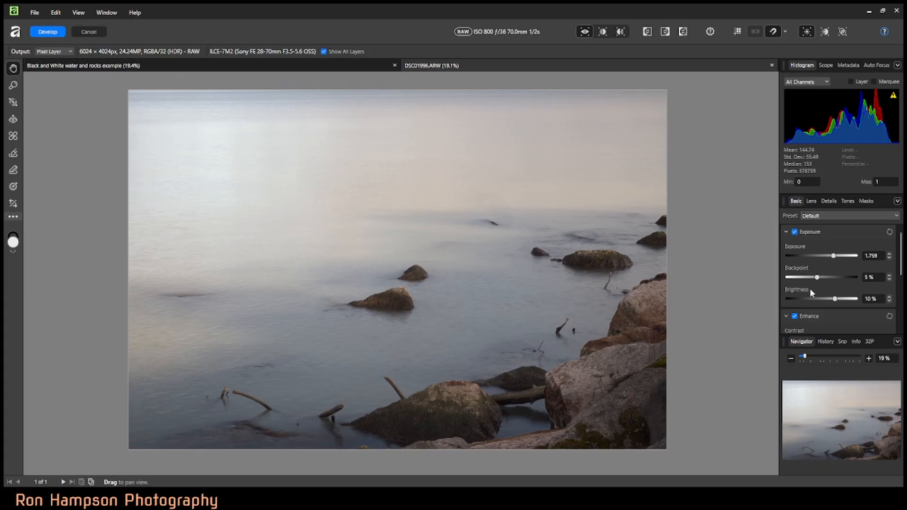
Step: Enable the White Balance adjustment for the photo
{"action": "scroll", "coordinate": [809, 288], "scroll_direction": "down", "scroll_amount": 2}
{"action": "scroll", "coordinate": [810, 292], "scroll_direction": "down", "scroll_amount": 2}
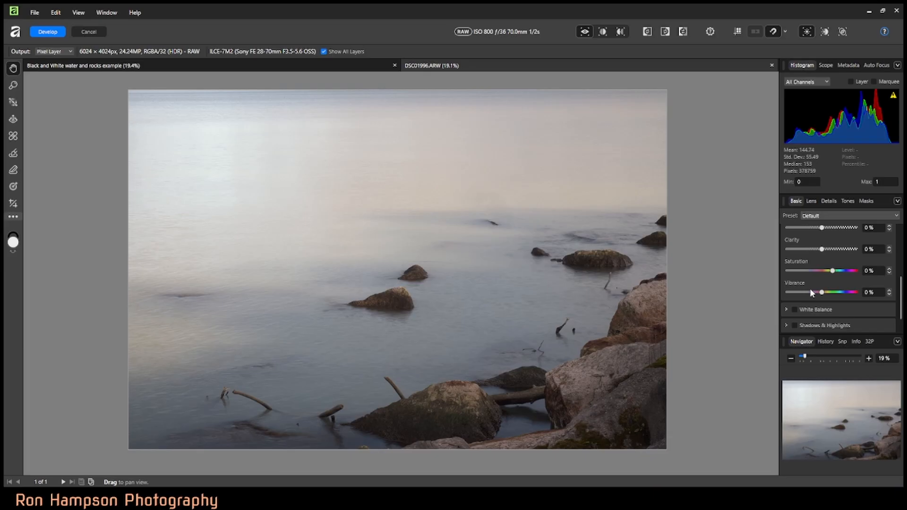
{"action": "scroll", "coordinate": [813, 290], "scroll_direction": "down", "scroll_amount": 1}
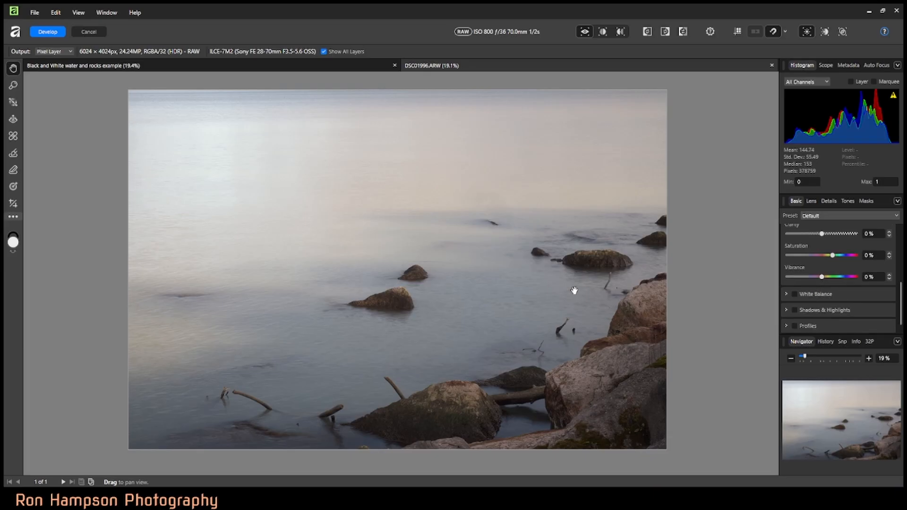
{"action": "scroll", "coordinate": [490, 293], "scroll_direction": "down", "scroll_amount": 1}
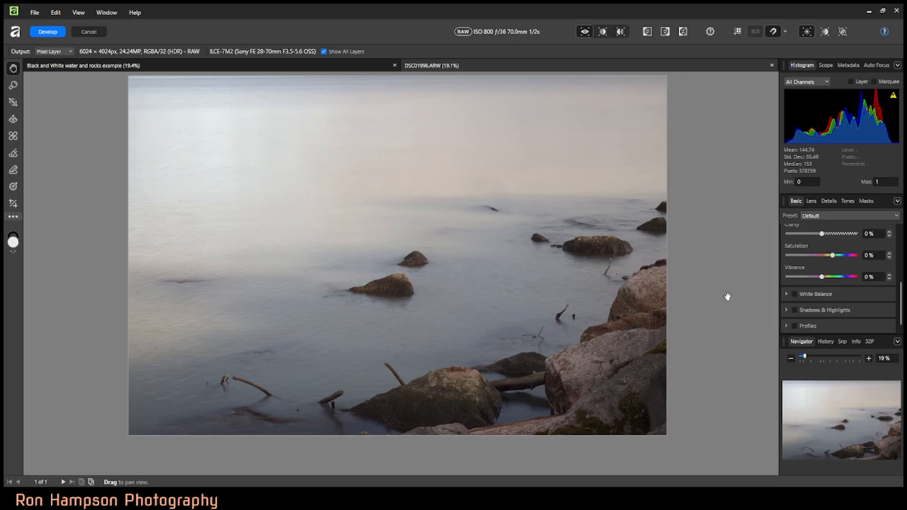
{"action": "left_click", "coordinate": [793, 293]}
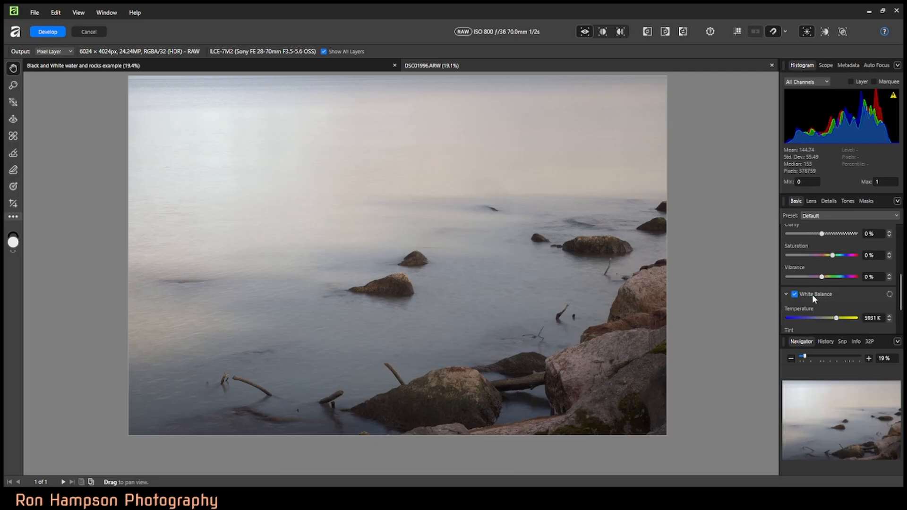
{"action": "scroll", "coordinate": [812, 294], "scroll_direction": "down", "scroll_amount": 2}
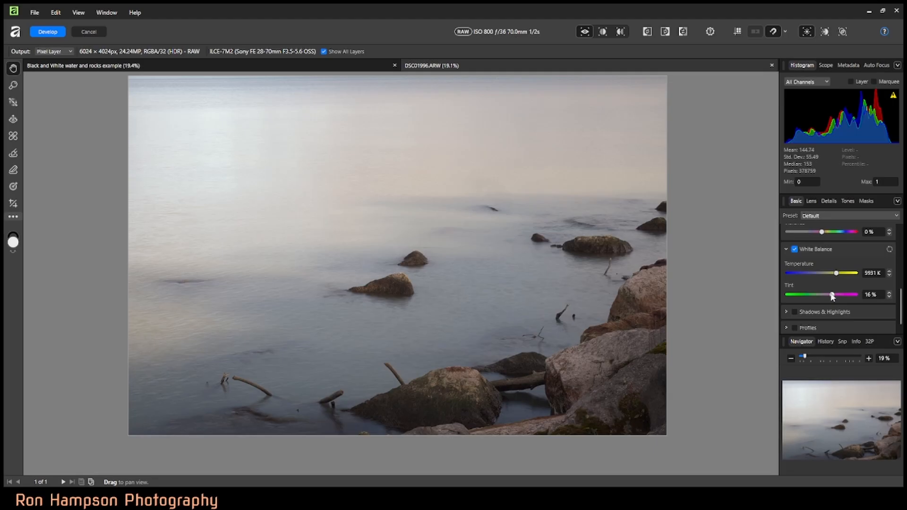
Step: Set the white balance tint to 11% and the temperature to 5568 K
{"action": "left_click_drag", "start_coordinate": [833, 297], "coordinate": [830, 297]}
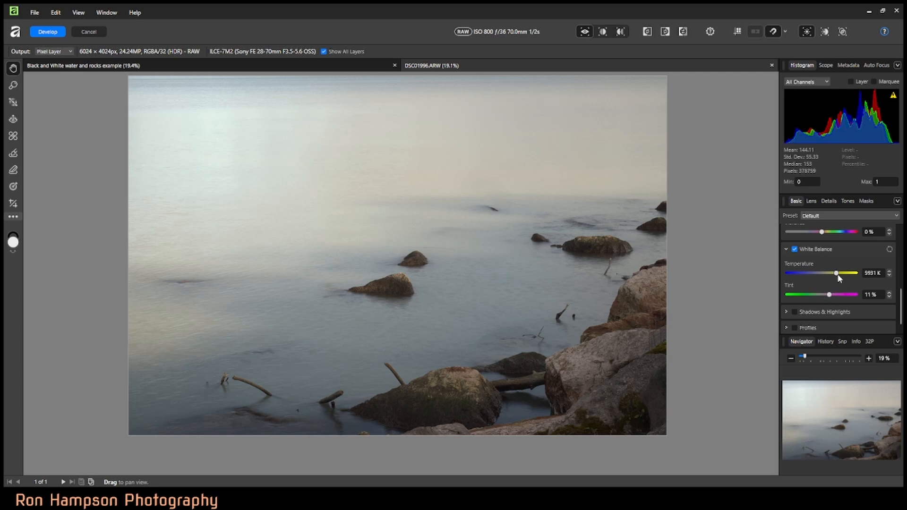
{"action": "left_click_drag", "start_coordinate": [836, 274], "coordinate": [839, 276]}
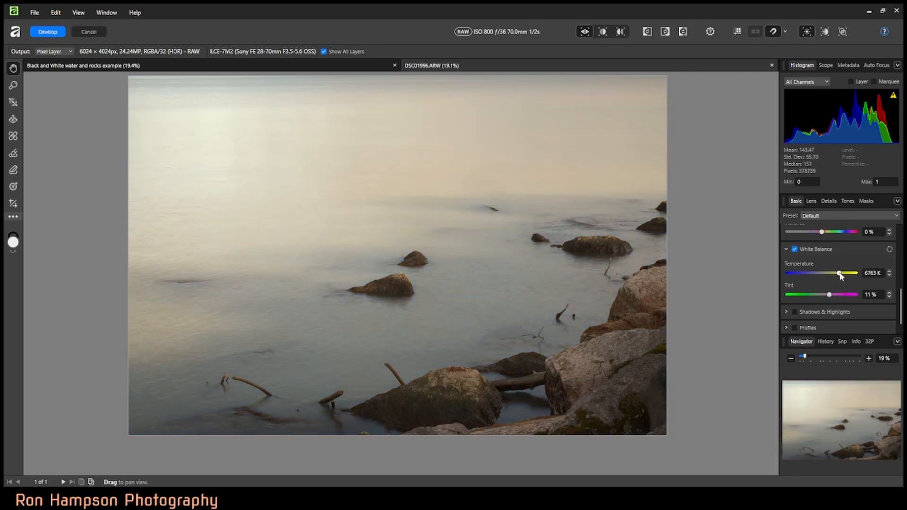
{"action": "left_click_drag", "start_coordinate": [839, 275], "coordinate": [837, 275]}
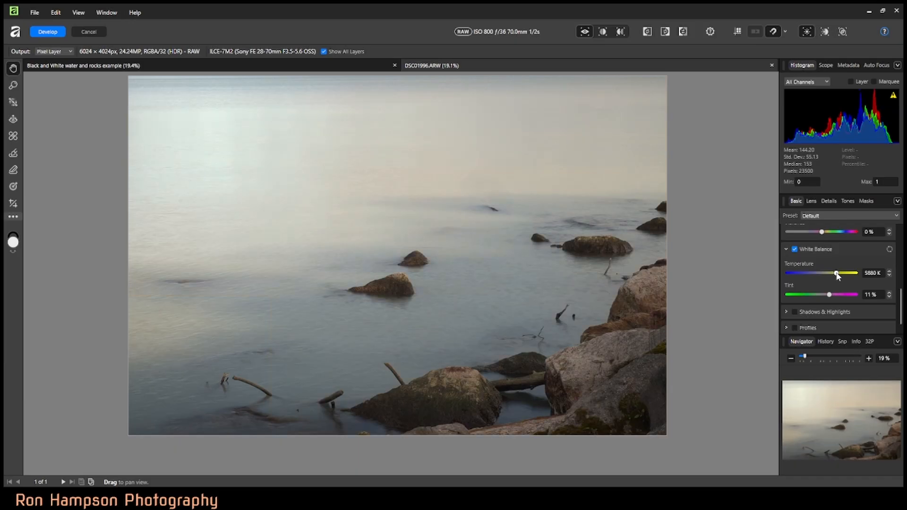
{"action": "left_click_drag", "start_coordinate": [837, 275], "coordinate": [836, 275]}
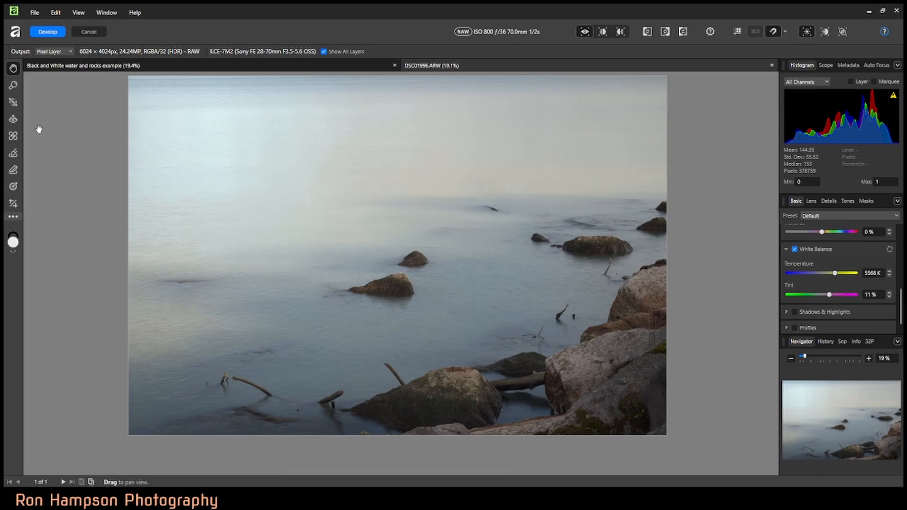
Step: Sample the white balance from the pale water, finishing on the yellowish patch near the photo's left edge, and leave the tool
{"action": "left_click", "coordinate": [12, 103]}
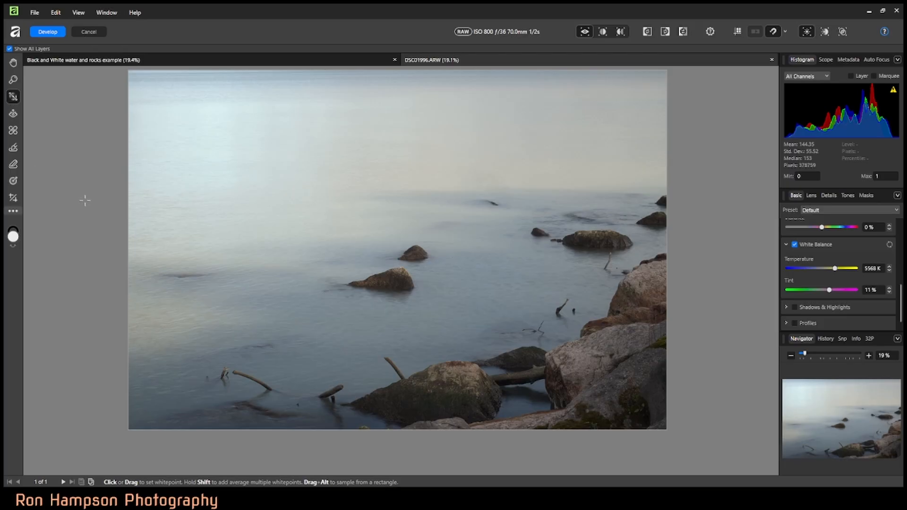
{"action": "left_click", "coordinate": [340, 220]}
{"action": "left_click", "coordinate": [174, 319]}
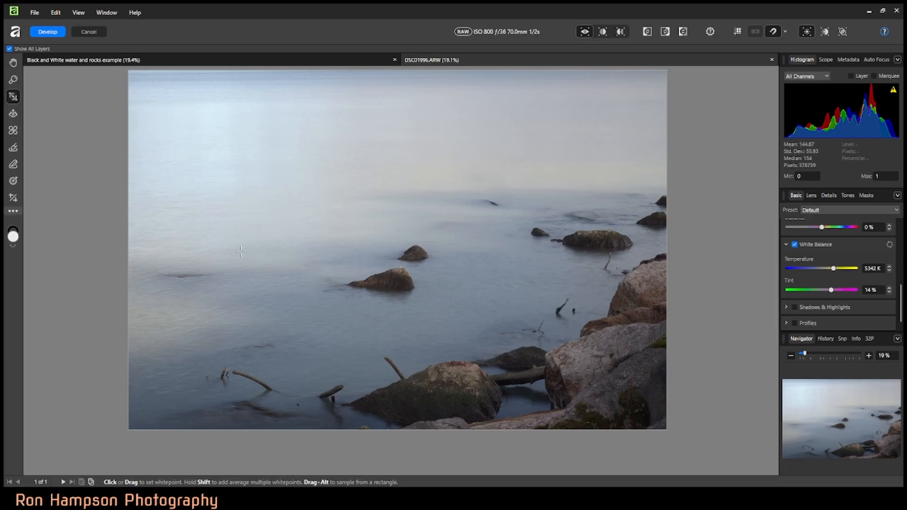
{"action": "scroll", "coordinate": [240, 251], "scroll_direction": "up", "scroll_amount": 2}
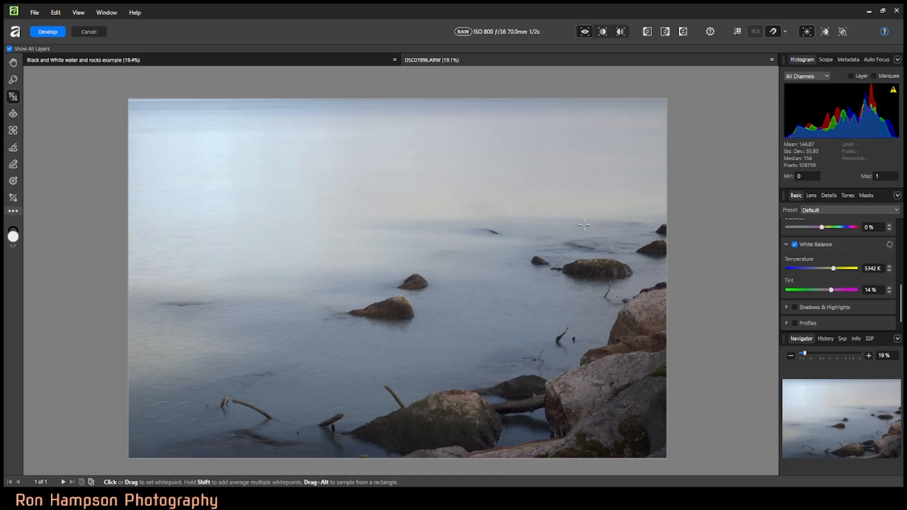
{"action": "left_click", "coordinate": [13, 63]}
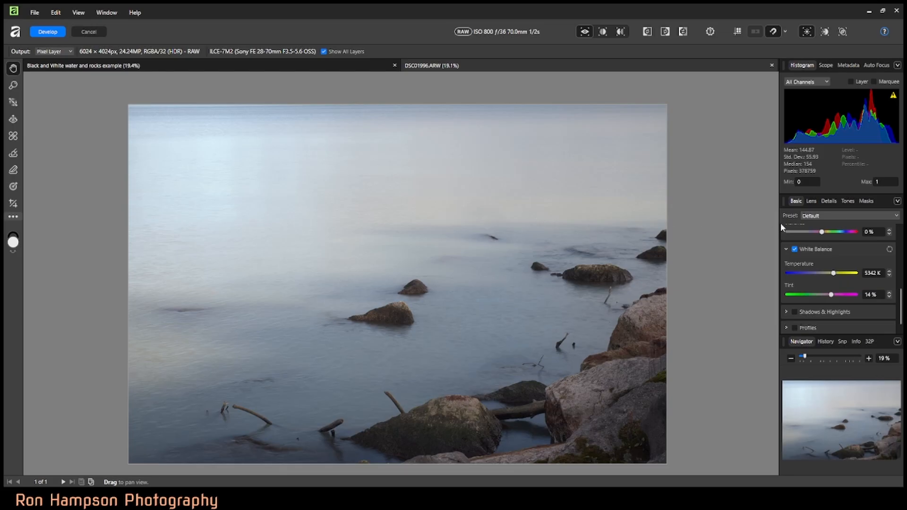
Step: Enable Curves and shape the master curve into an S by lowering the shadows and raising the highlights
{"action": "left_click", "coordinate": [848, 202]}
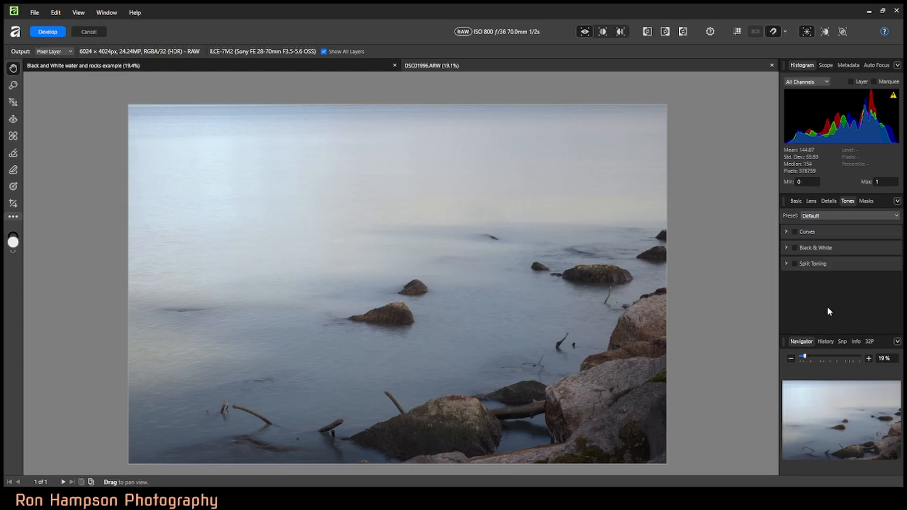
{"action": "left_click", "coordinate": [797, 230]}
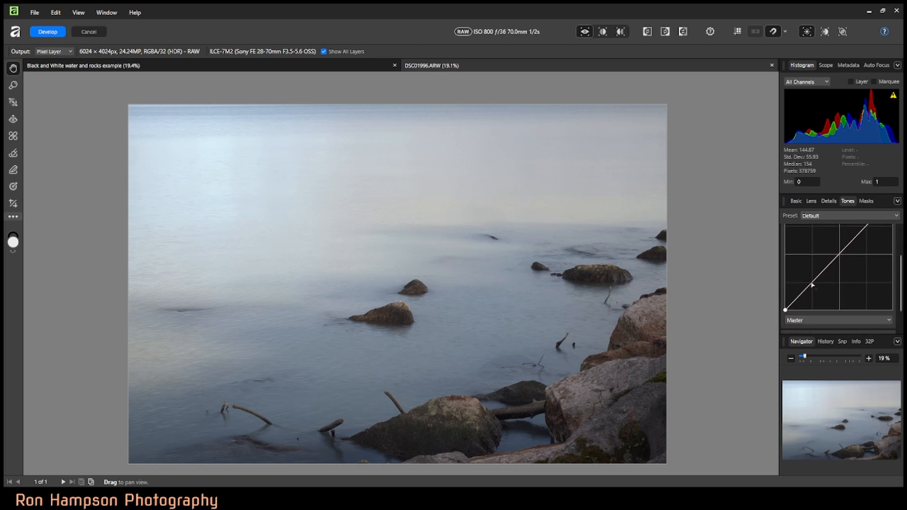
{"action": "left_click_drag", "start_coordinate": [813, 284], "coordinate": [817, 305]}
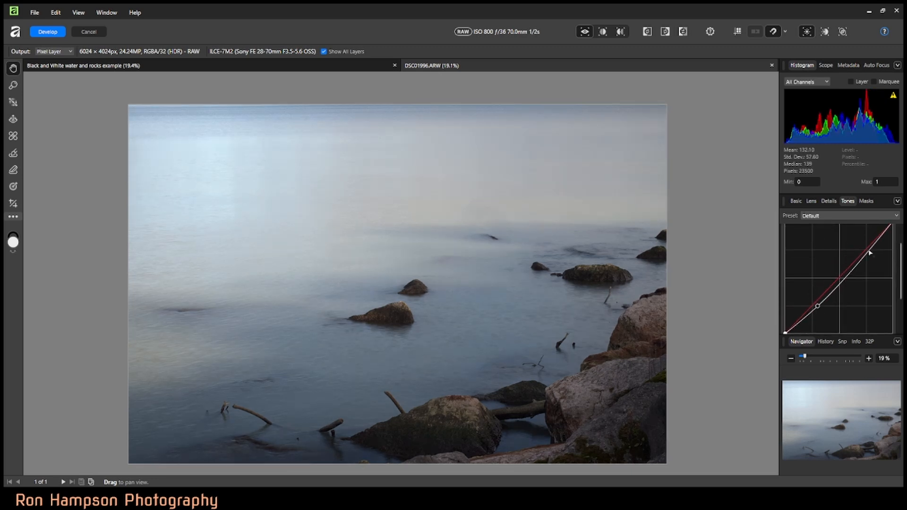
{"action": "left_click_drag", "start_coordinate": [861, 253], "coordinate": [867, 239]}
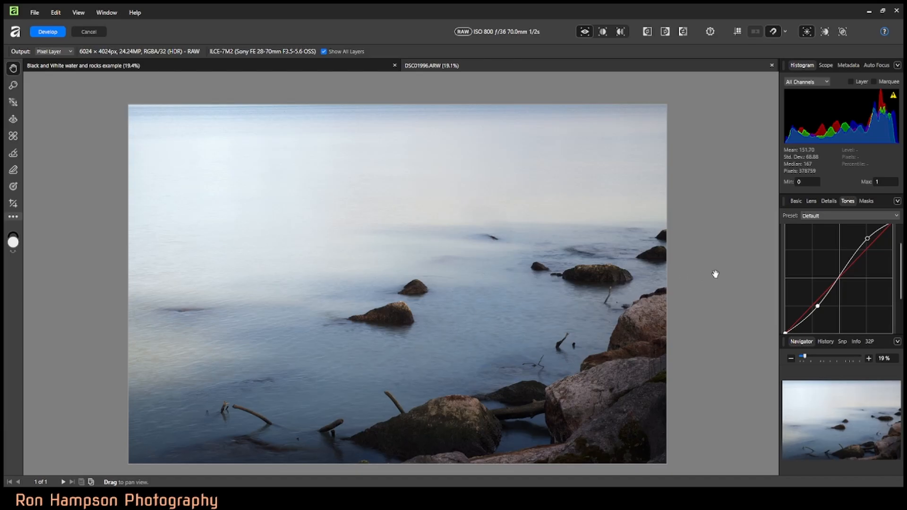
Step: Reset the tone curve, switch off the Curves adjustment and collapse its section
{"action": "scroll", "coordinate": [872, 251], "scroll_direction": "up", "scroll_amount": 1}
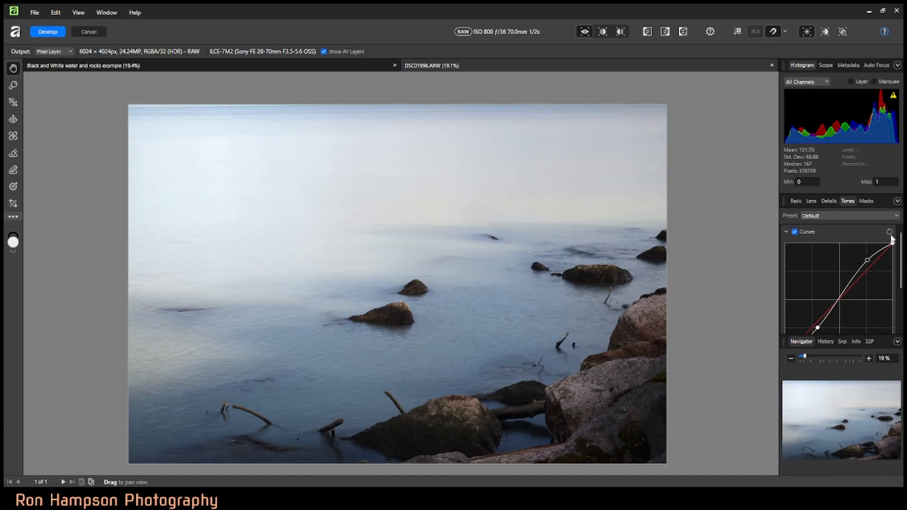
{"action": "left_click", "coordinate": [889, 232]}
{"action": "left_click", "coordinate": [794, 232]}
{"action": "left_click", "coordinate": [787, 231]}
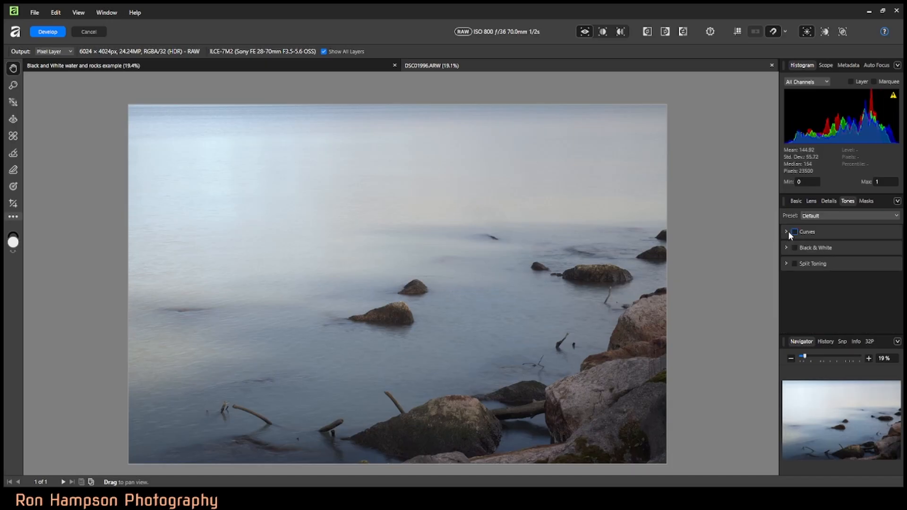
{"action": "left_click", "coordinate": [787, 231]}
{"action": "left_click", "coordinate": [786, 230]}
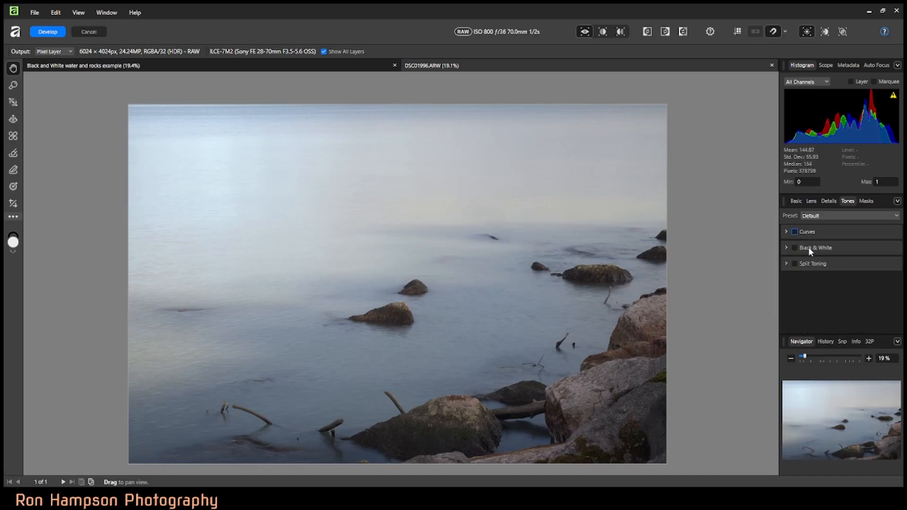
Step: Enable the Black & White conversion and set its red level to 176% and yellow level to 38%
{"action": "left_click", "coordinate": [794, 248]}
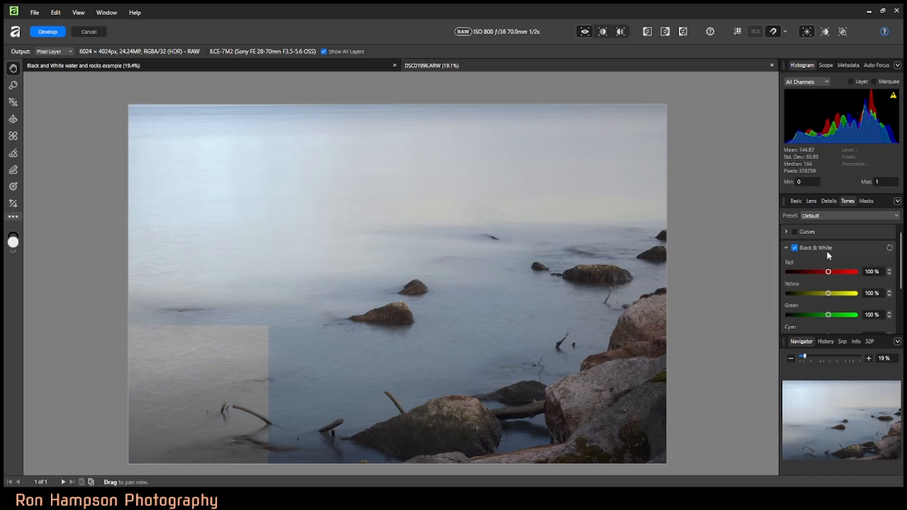
{"action": "scroll", "coordinate": [828, 253], "scroll_direction": "down", "scroll_amount": 1}
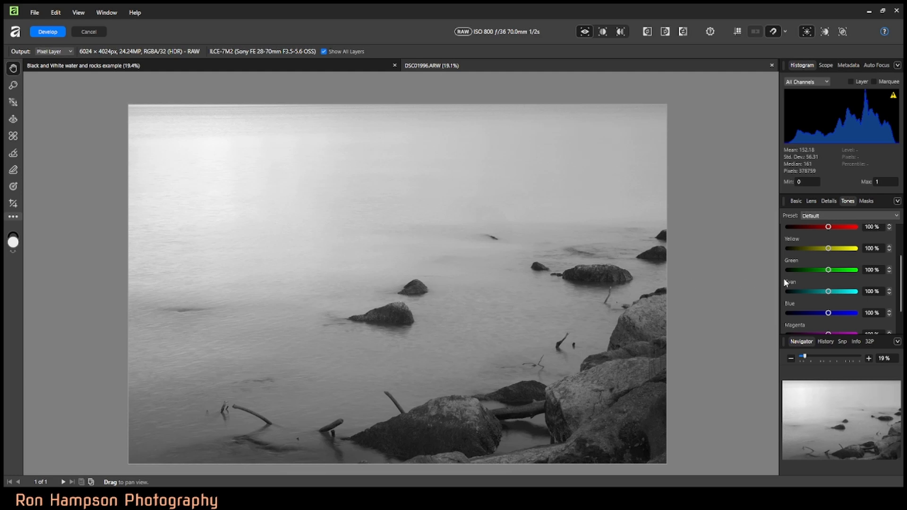
{"action": "scroll", "coordinate": [806, 259], "scroll_direction": "up", "scroll_amount": 1}
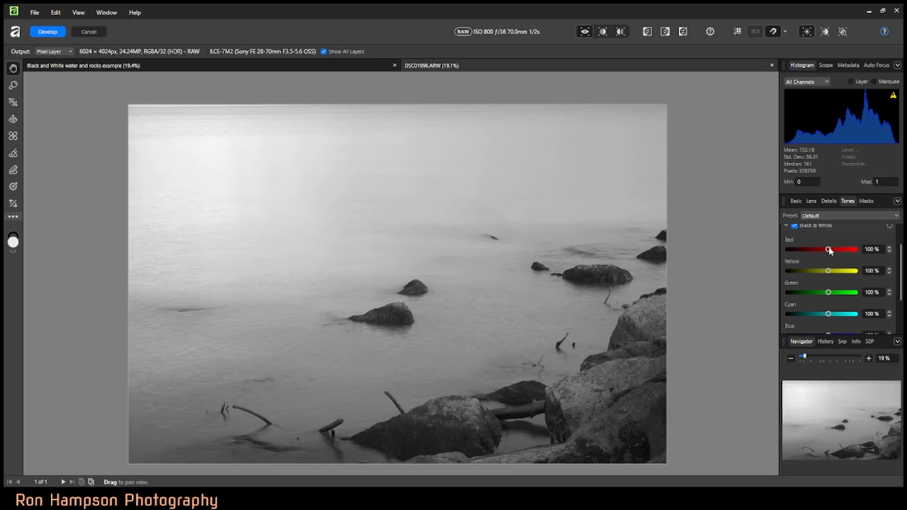
{"action": "left_click_drag", "start_coordinate": [828, 247], "coordinate": [828, 249]}
{"action": "left_click_drag", "start_coordinate": [828, 250], "coordinate": [840, 252]}
{"action": "left_click_drag", "start_coordinate": [828, 271], "coordinate": [820, 272]}
Step: Set the Black & White cyan level to 131% and blue level to 59%, resetting green to 100% after a trial change
{"action": "scroll", "coordinate": [845, 295], "scroll_direction": "down", "scroll_amount": 1}
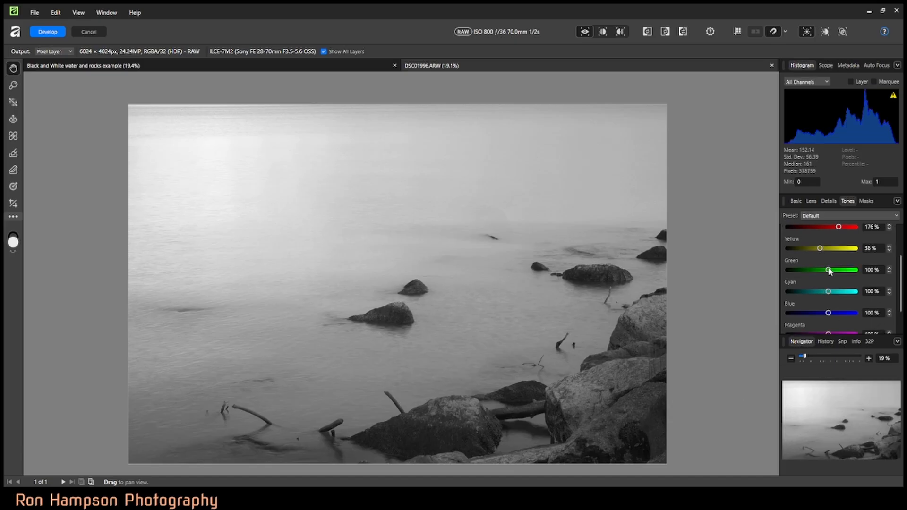
{"action": "mouse_move", "coordinate": [830, 271]}
{"action": "left_mouse_down"}
{"action": "mouse_move", "coordinate": [804, 271]}
{"action": "mouse_move", "coordinate": [862, 271]}
{"action": "mouse_move", "coordinate": [780, 270]}
{"action": "mouse_move", "coordinate": [829, 268]}
{"action": "left_mouse_up"}
{"action": "double_click", "coordinate": [829, 268]}
{"action": "left_click_drag", "start_coordinate": [828, 291], "coordinate": [821, 311]}
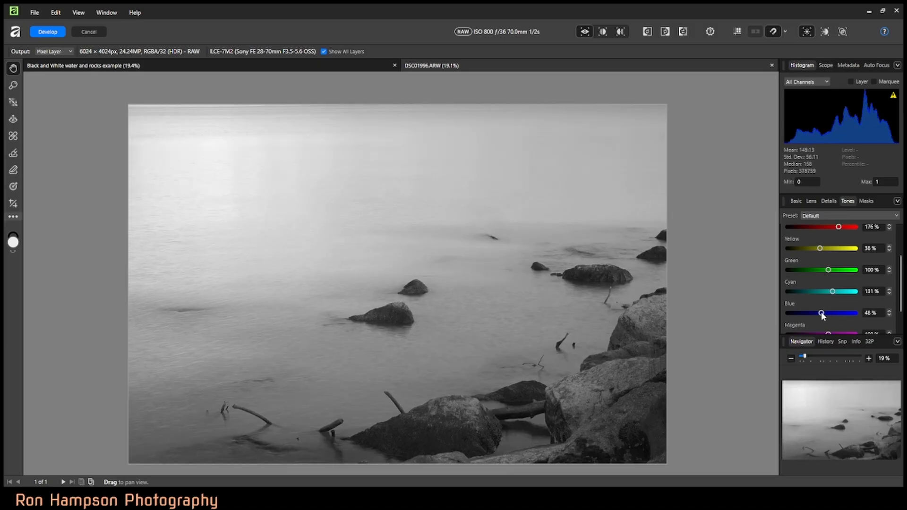
{"action": "left_click_drag", "start_coordinate": [821, 311], "coordinate": [823, 312]}
Step: Try a different magenta level in the Black & White mix and reset it to 100%
{"action": "scroll", "coordinate": [813, 320], "scroll_direction": "down", "scroll_amount": 1}
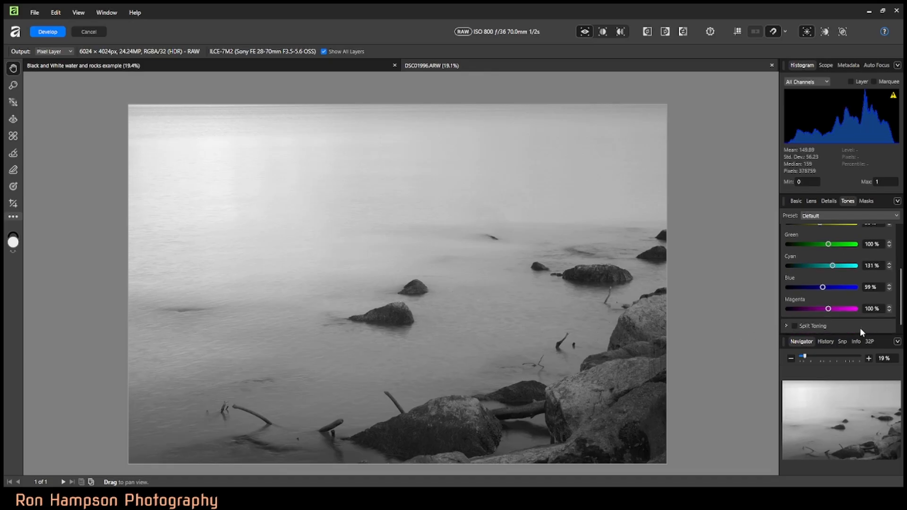
{"action": "left_click_drag", "start_coordinate": [829, 307], "coordinate": [824, 313]}
{"action": "double_click", "coordinate": [821, 308]}
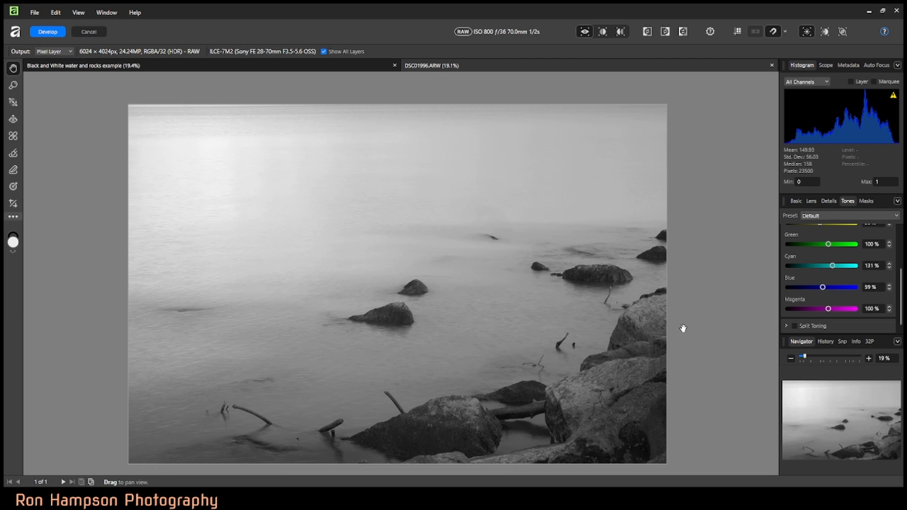